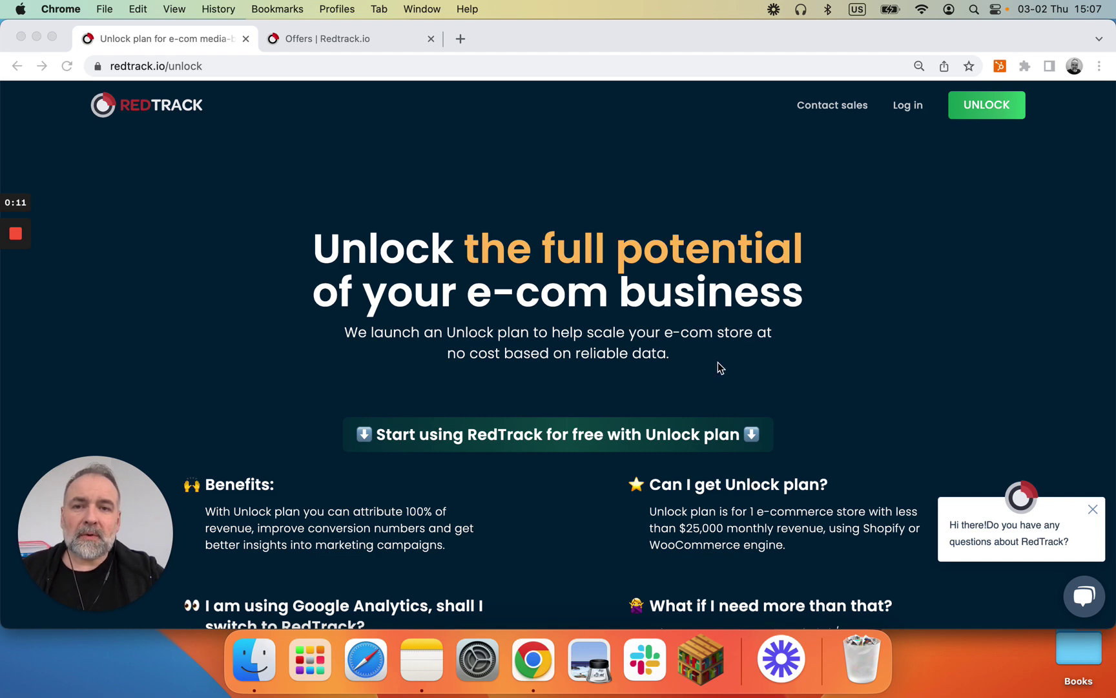
- Browse the RedTrack dashboard and brands, then show the web-sites list with Shopify Demo Store
left_click(342, 37)
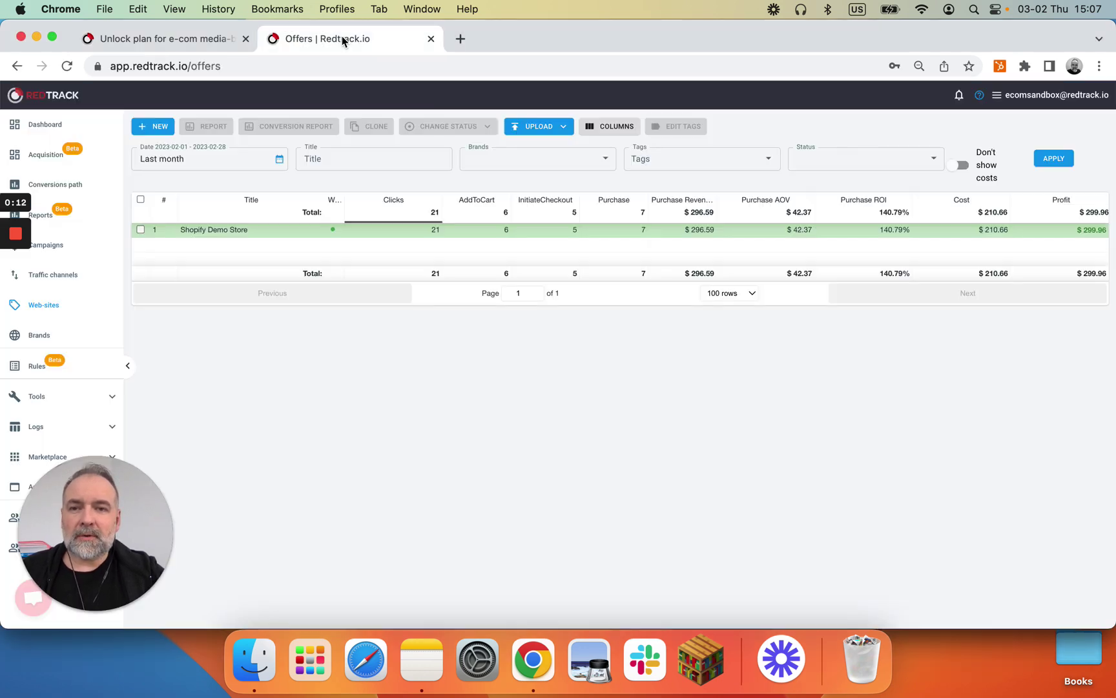
left_click(37, 129)
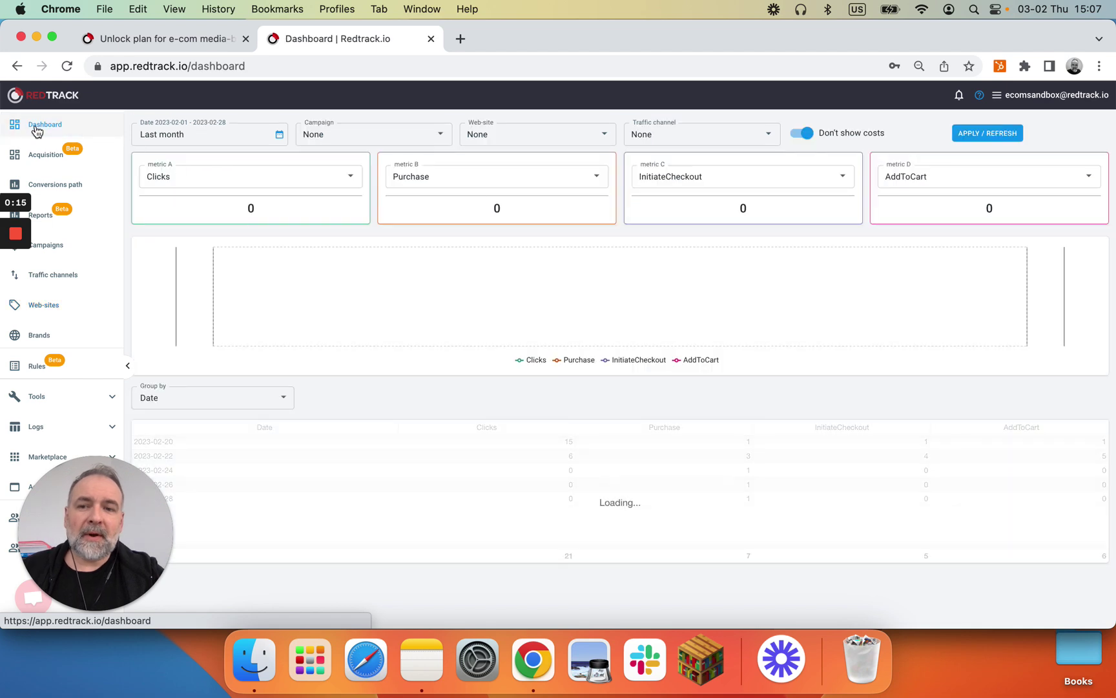
left_click(38, 335)
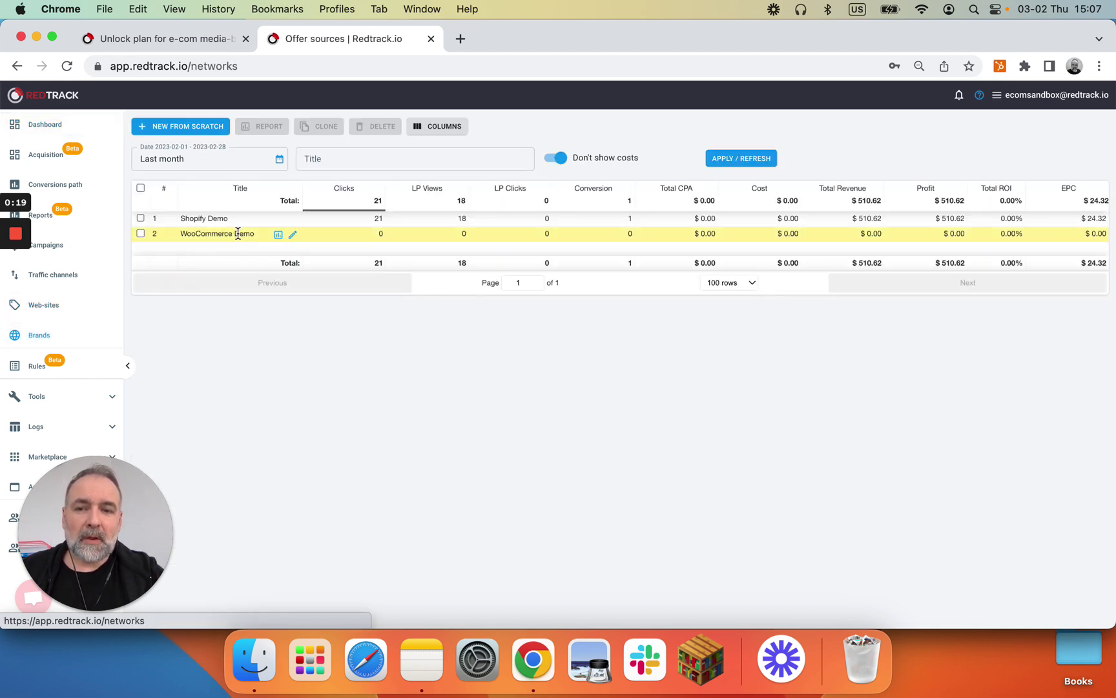
left_click(44, 305)
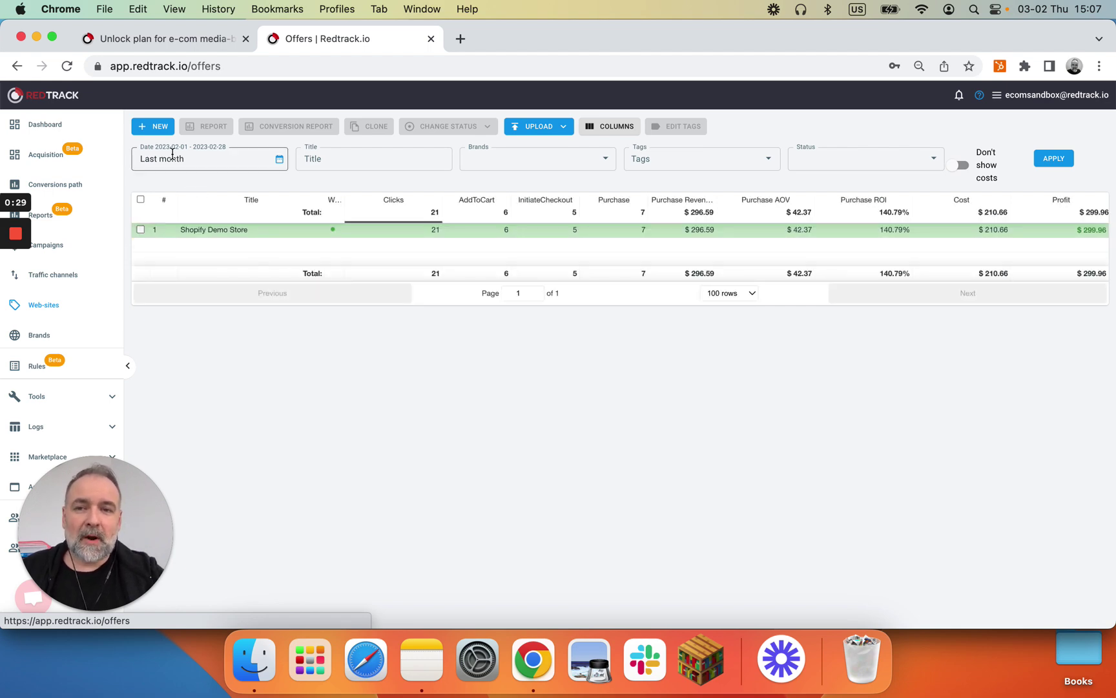
- Create a new web-site named 'WooCom Demo web-site' under the WooCommerce Demo brand
left_click(155, 129)
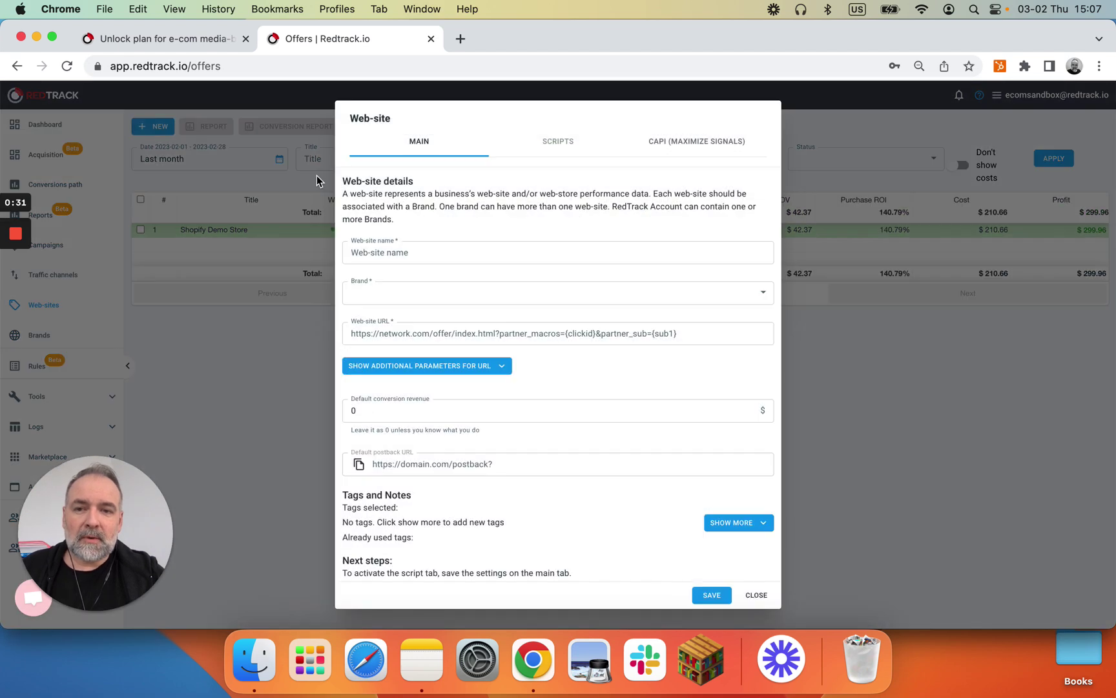
left_click(418, 249)
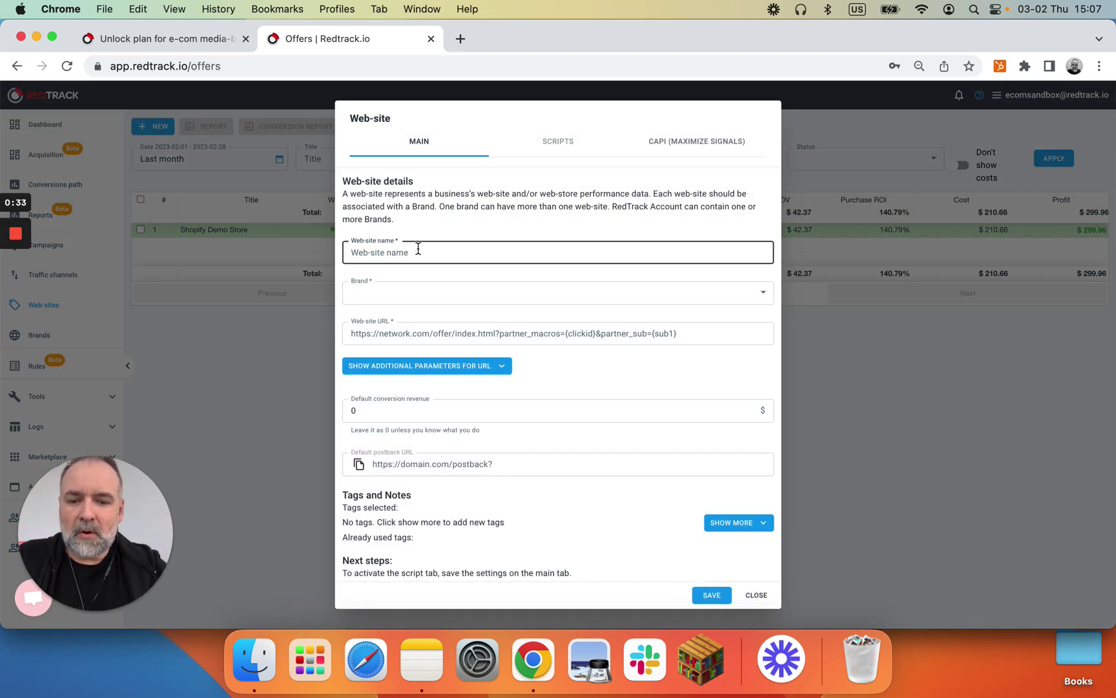
type("WooC")
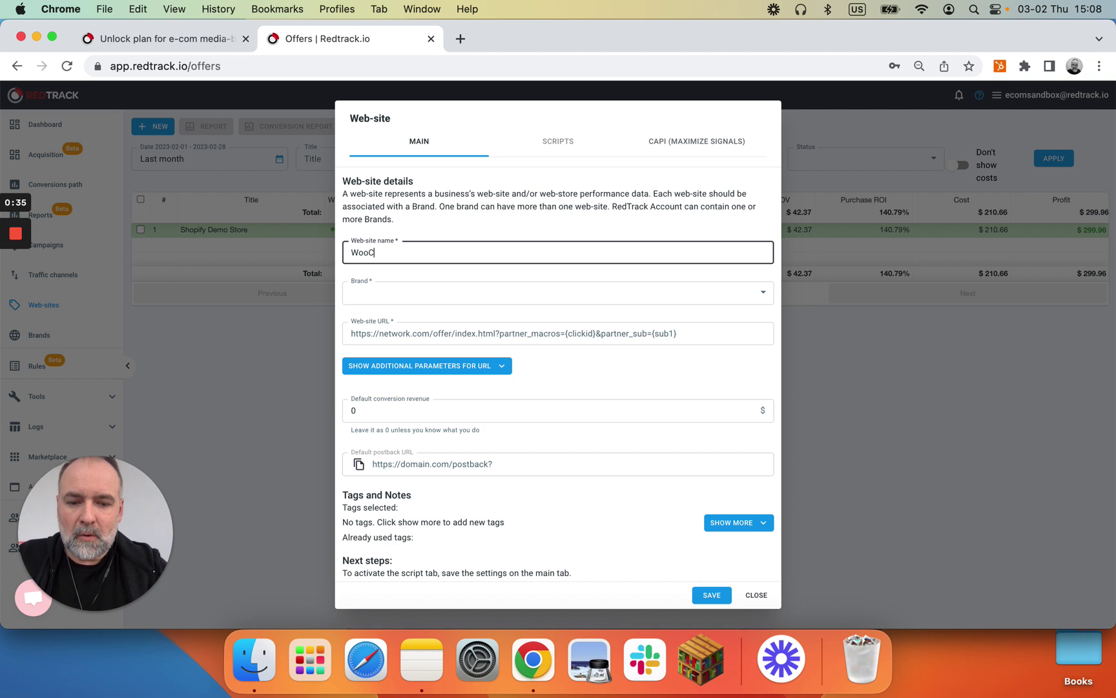
type("om Demo ")
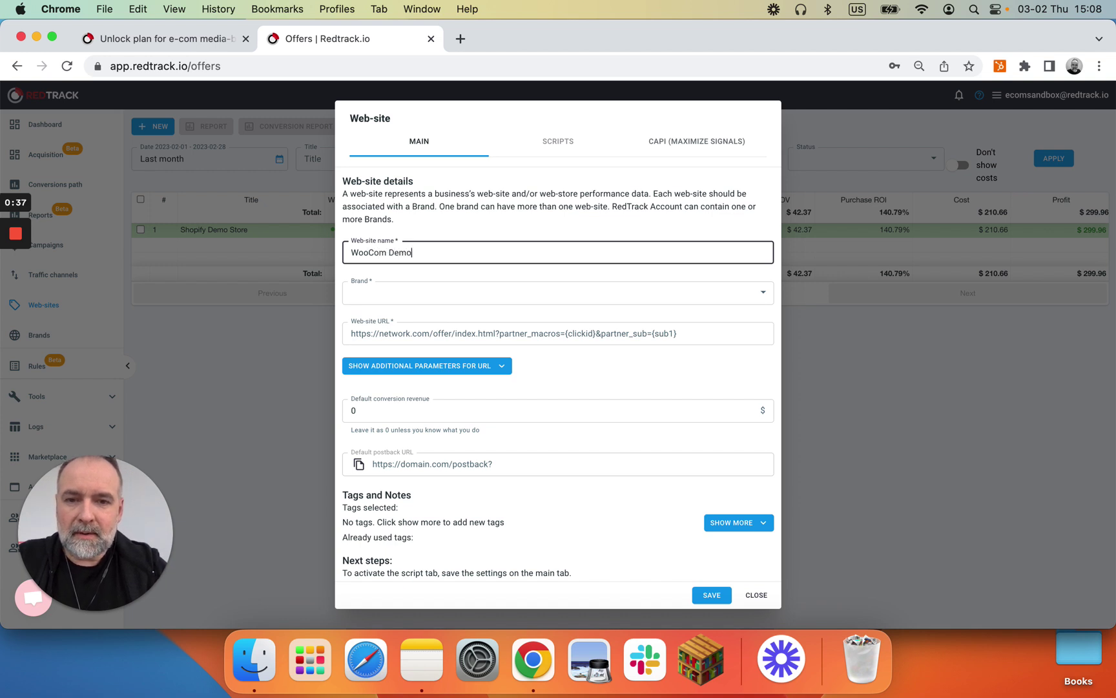
type(" web-")
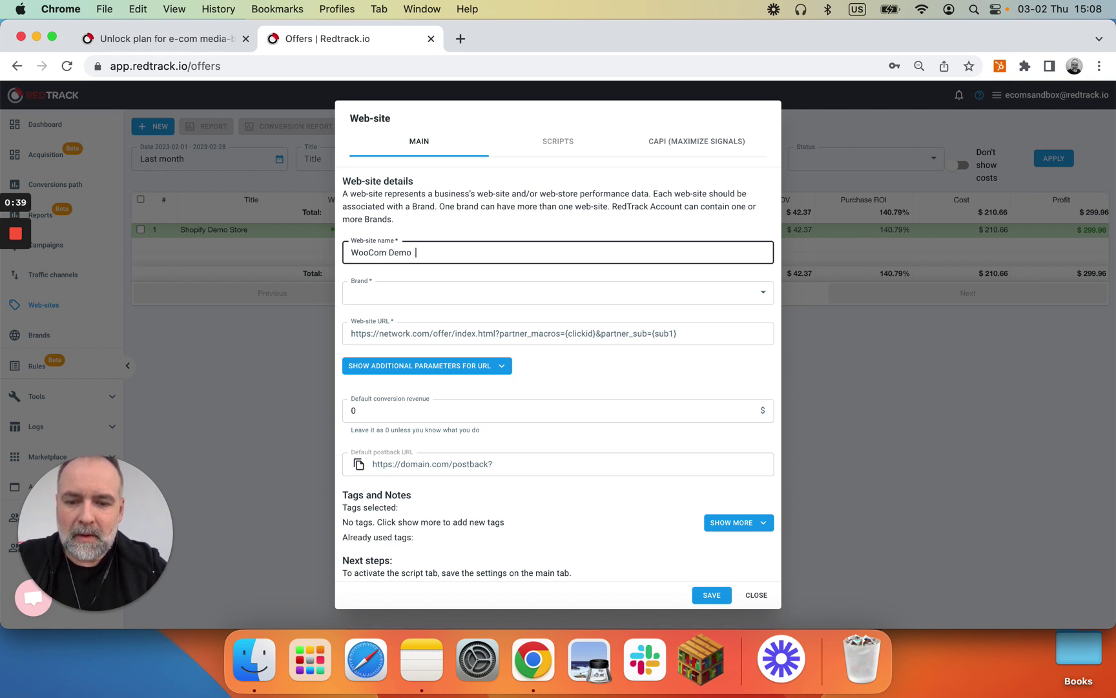
type("site")
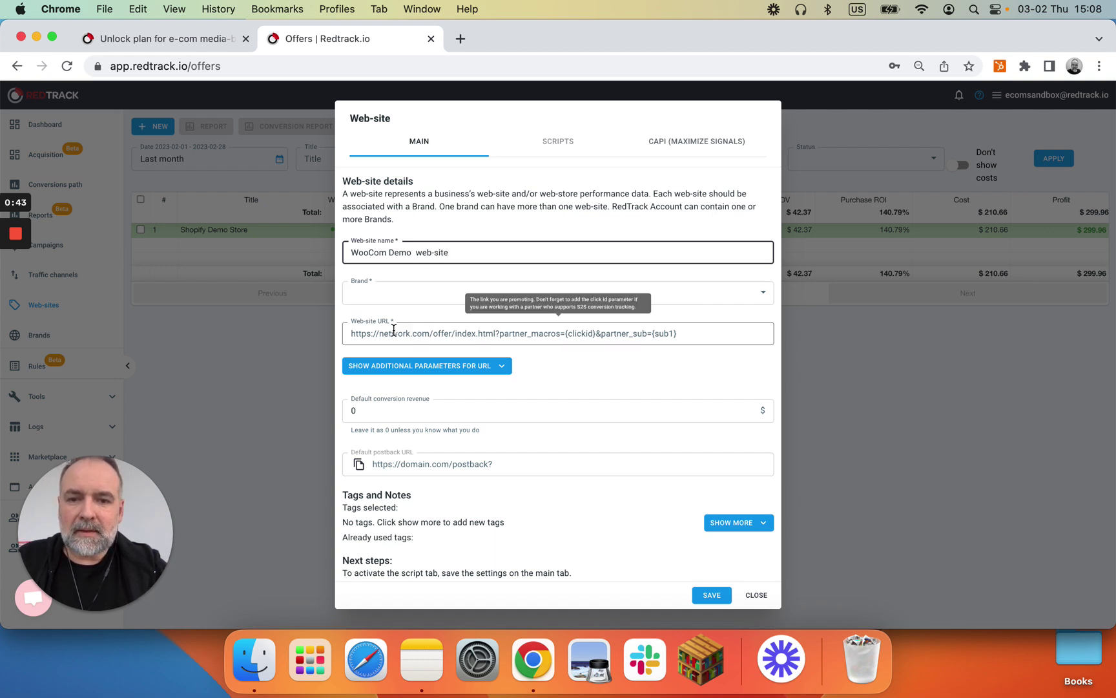
left_click(394, 297)
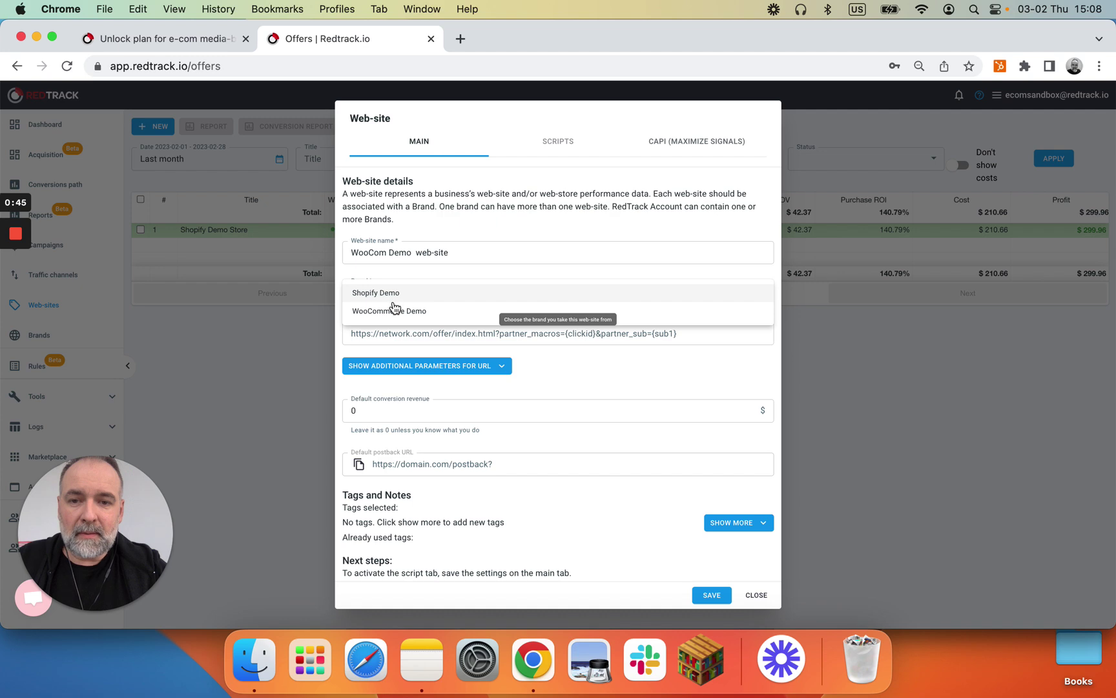
left_click(389, 311)
left_click(385, 328)
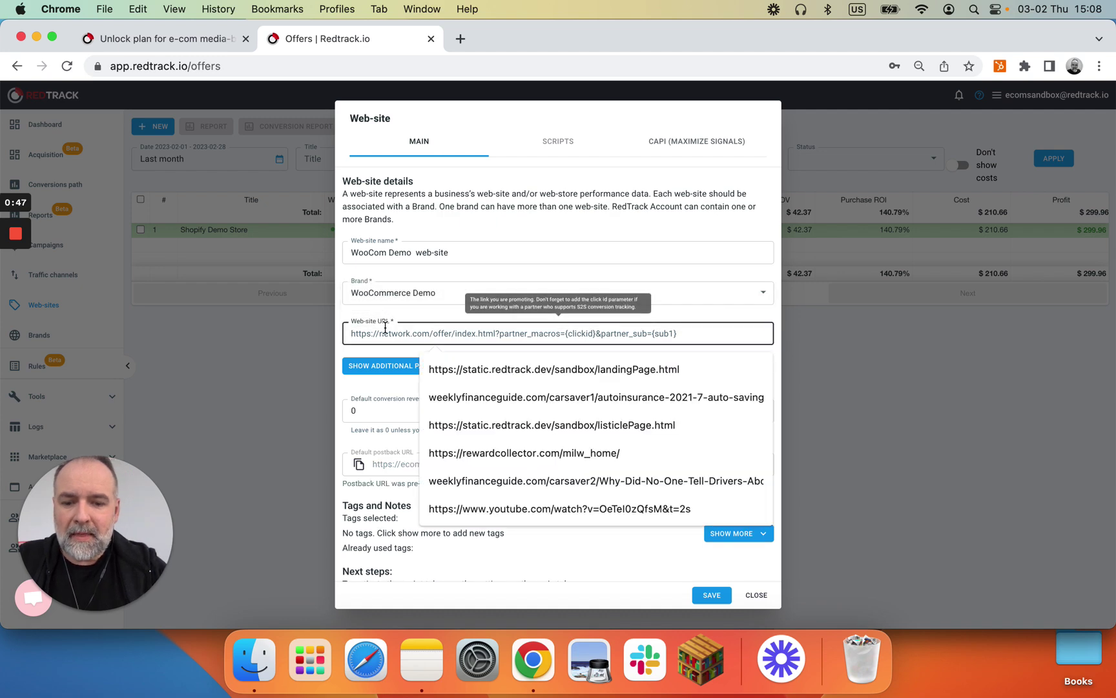
type("https://woocomdemo.com?rtkcid={clickid}&clickid={clickid}&cmpid={campaignid}")
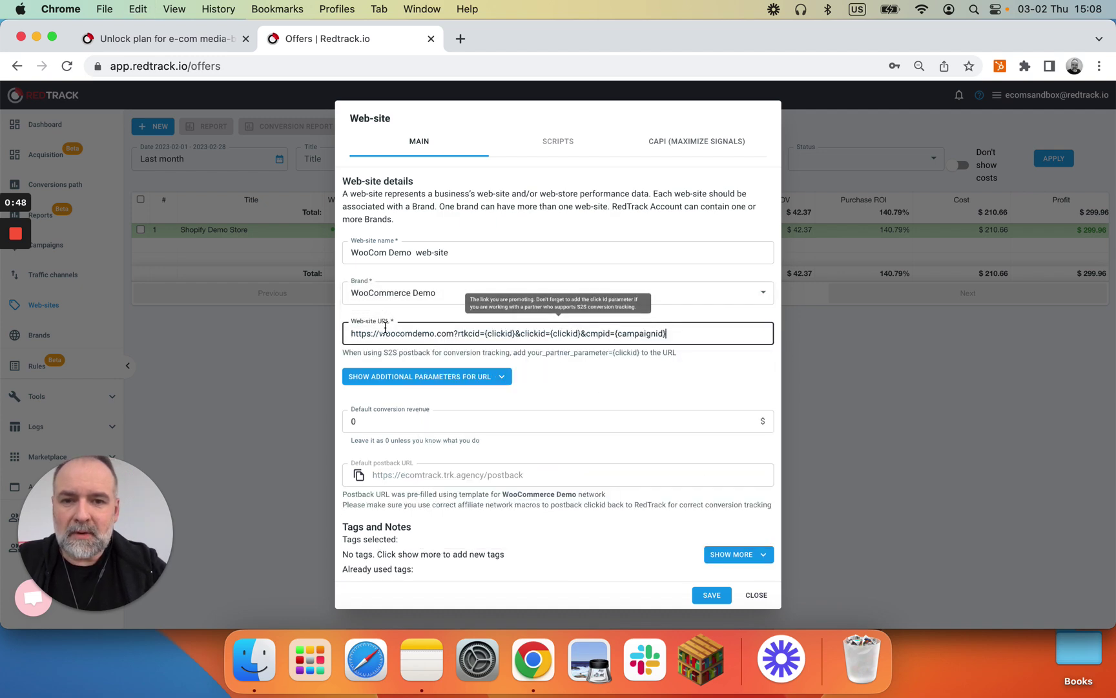
left_click(455, 334)
key("shift+super+Right")
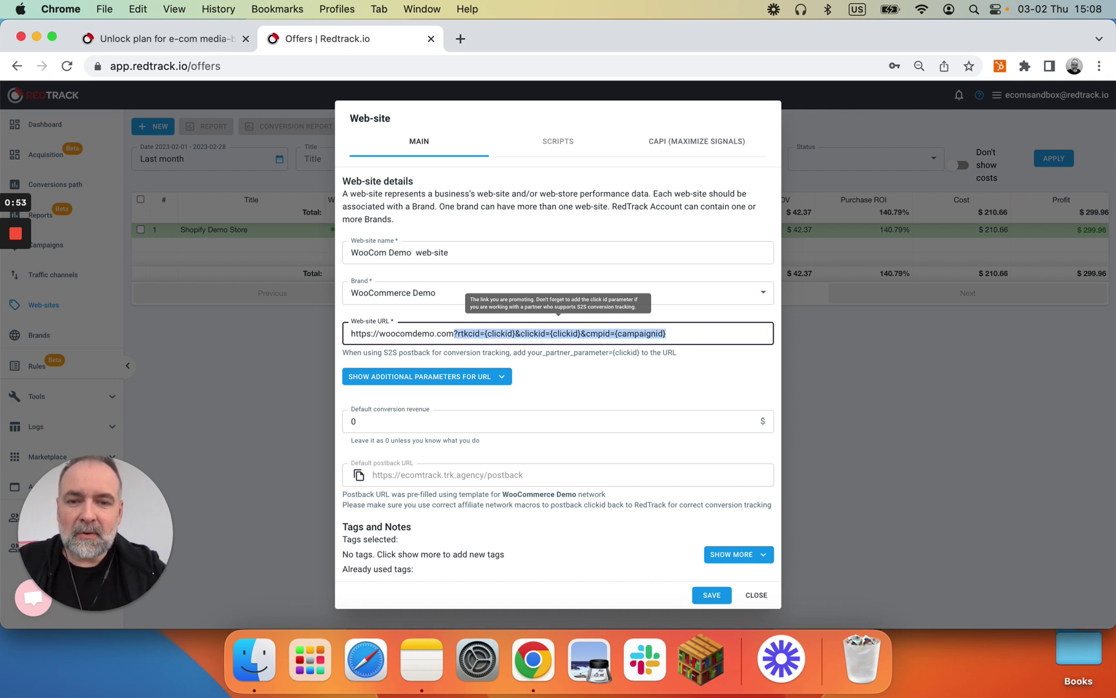
key("BackSpace")
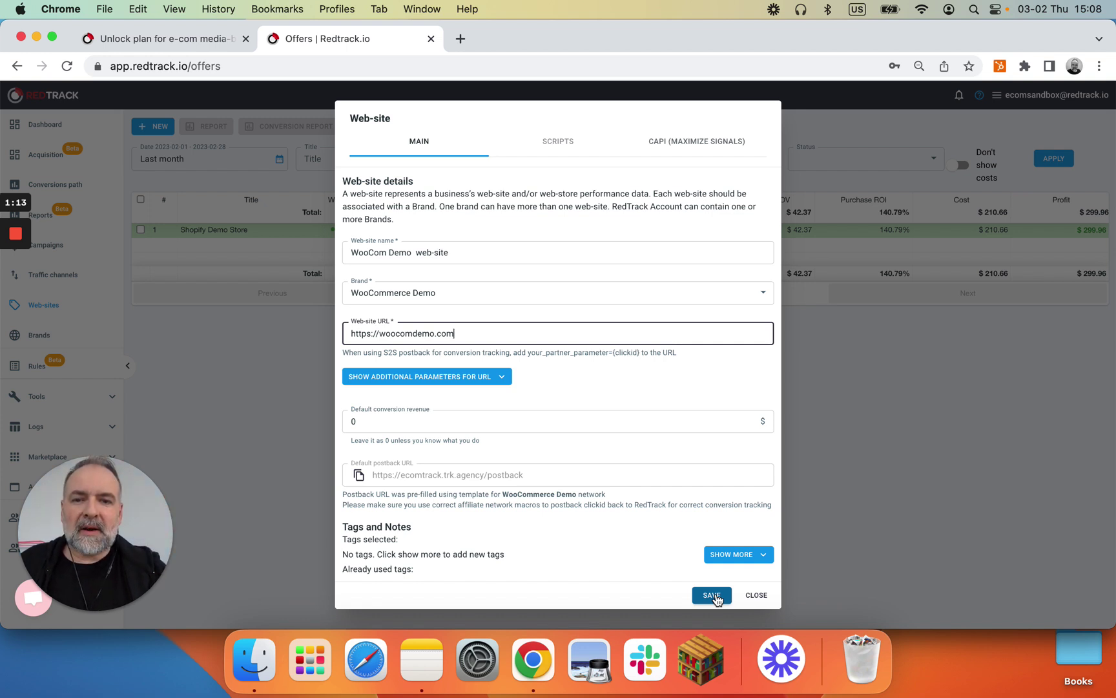
mouse_move(417, 333)
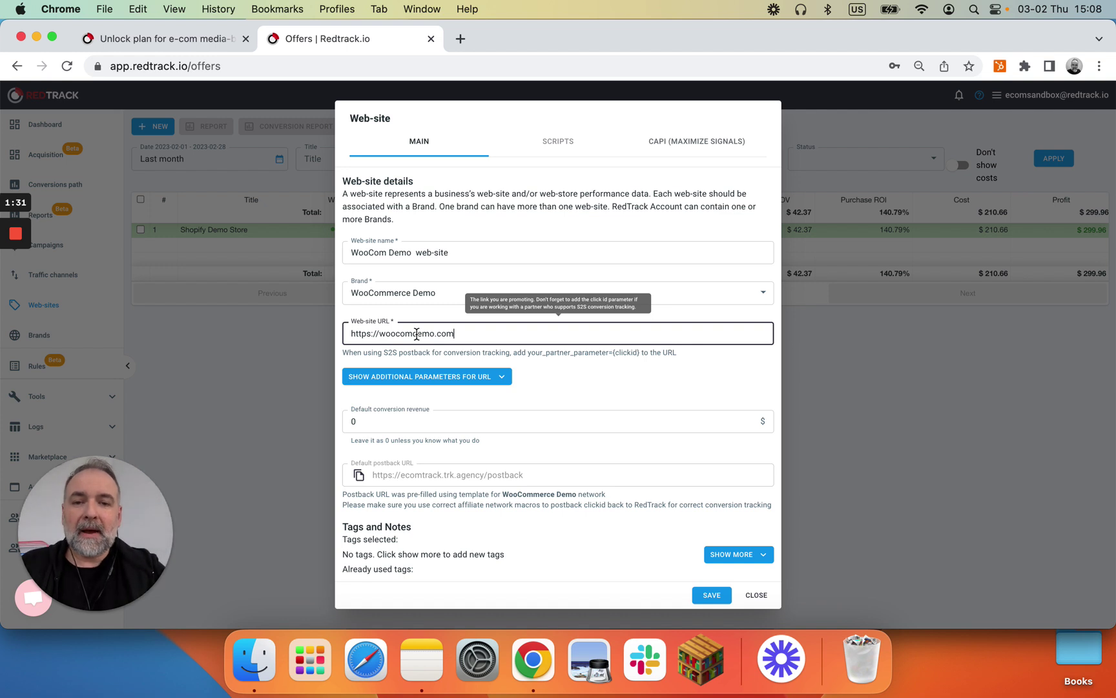
- Save the new web-site and choose ecomtrack.trk.agency as its script tracking domain
left_click(708, 595)
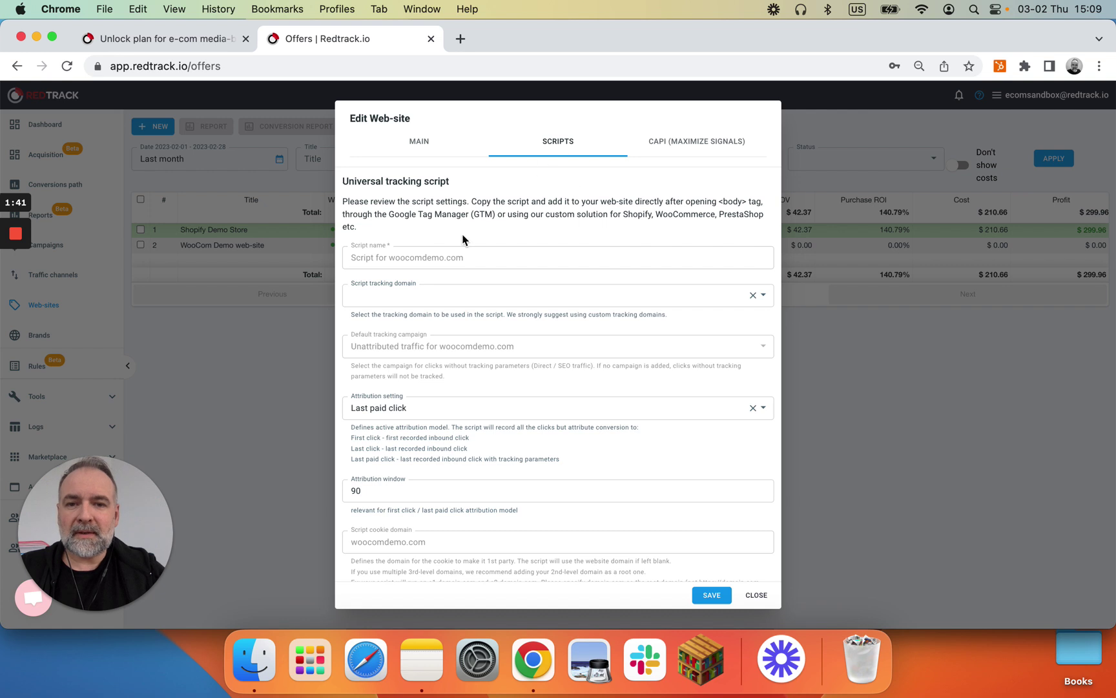
left_click(591, 299)
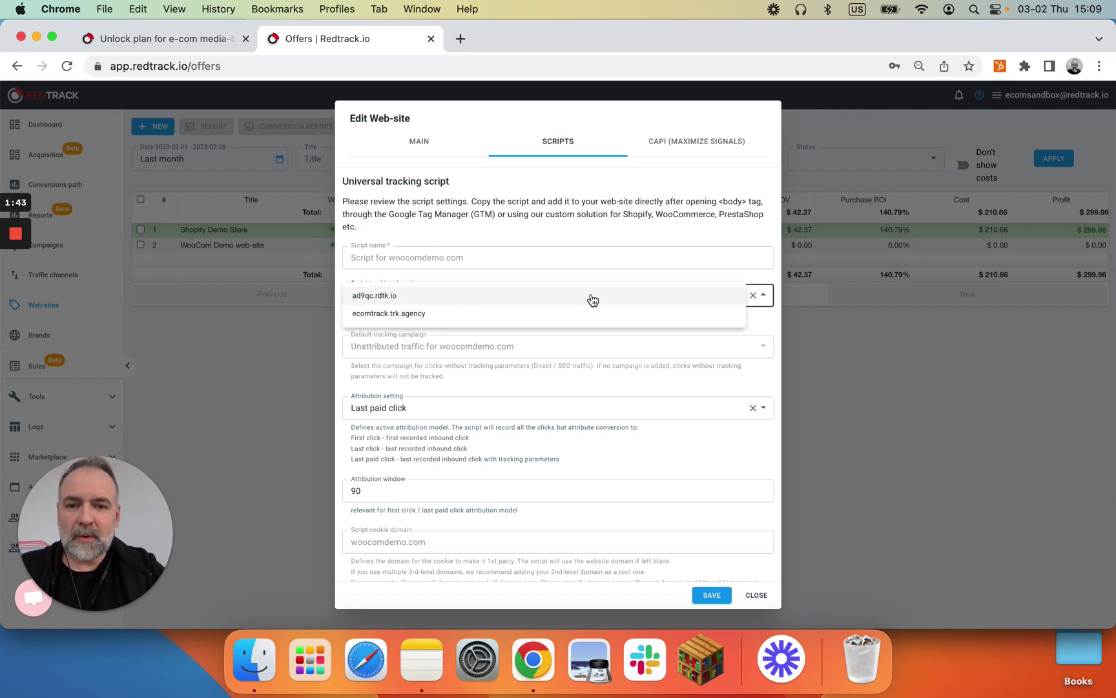
left_click(520, 316)
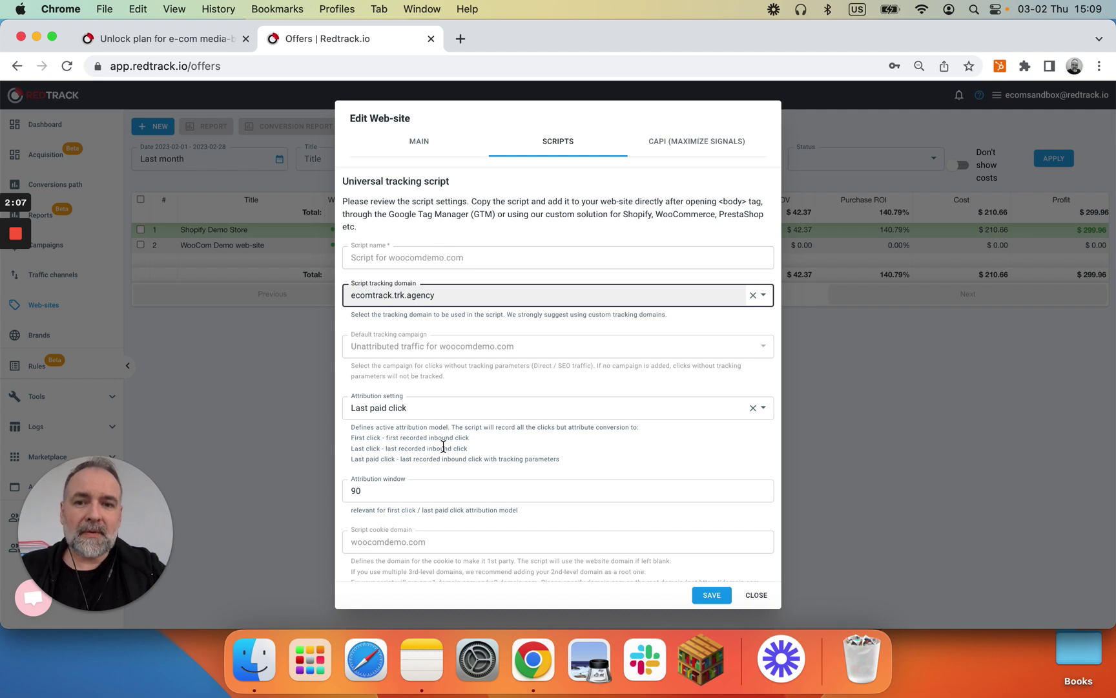
- Change Conversion tracking from Shopify to WooCommerce and review the plugin setup instructions
scroll(443, 446, "down", 5)
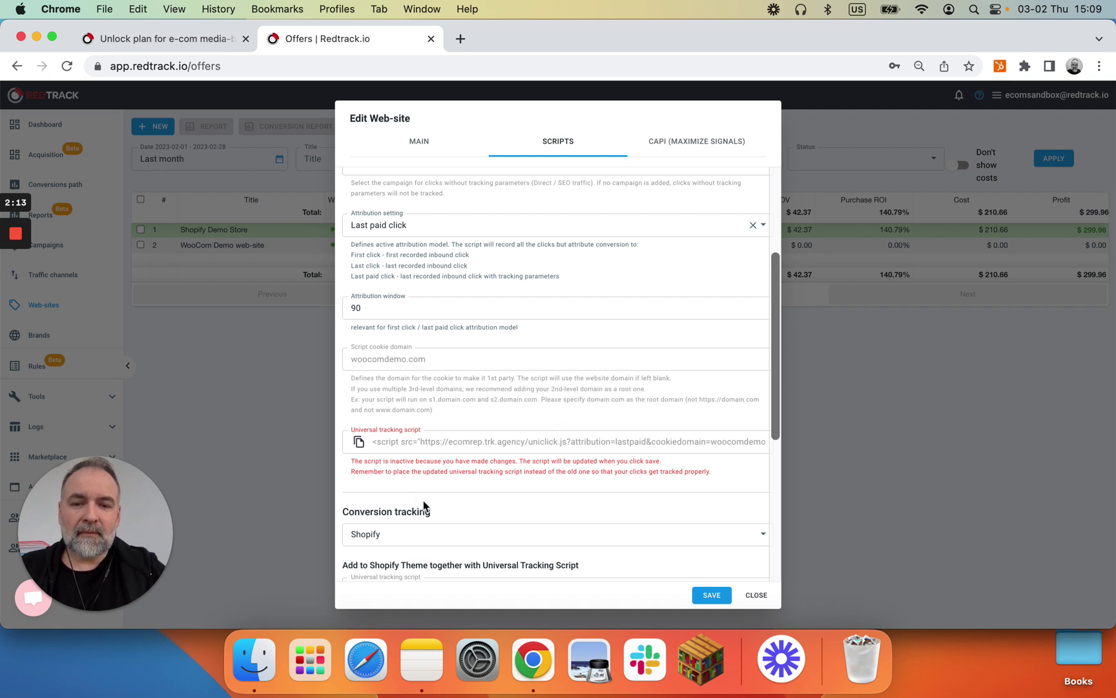
scroll(436, 538, "down", 2)
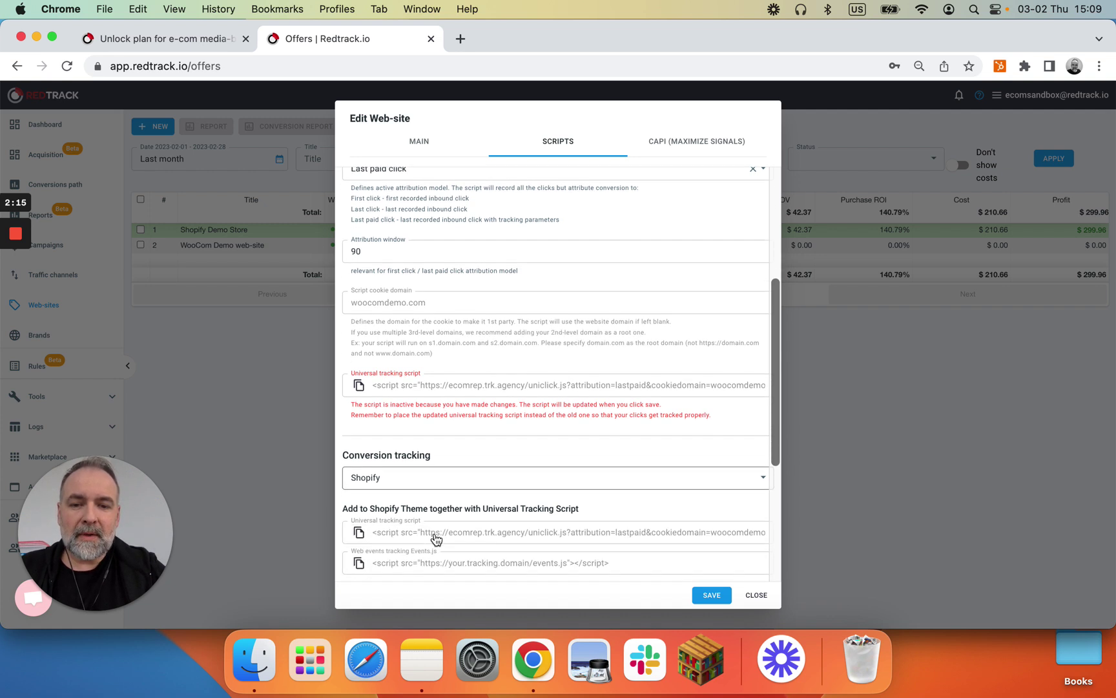
scroll(436, 538, "up", 1)
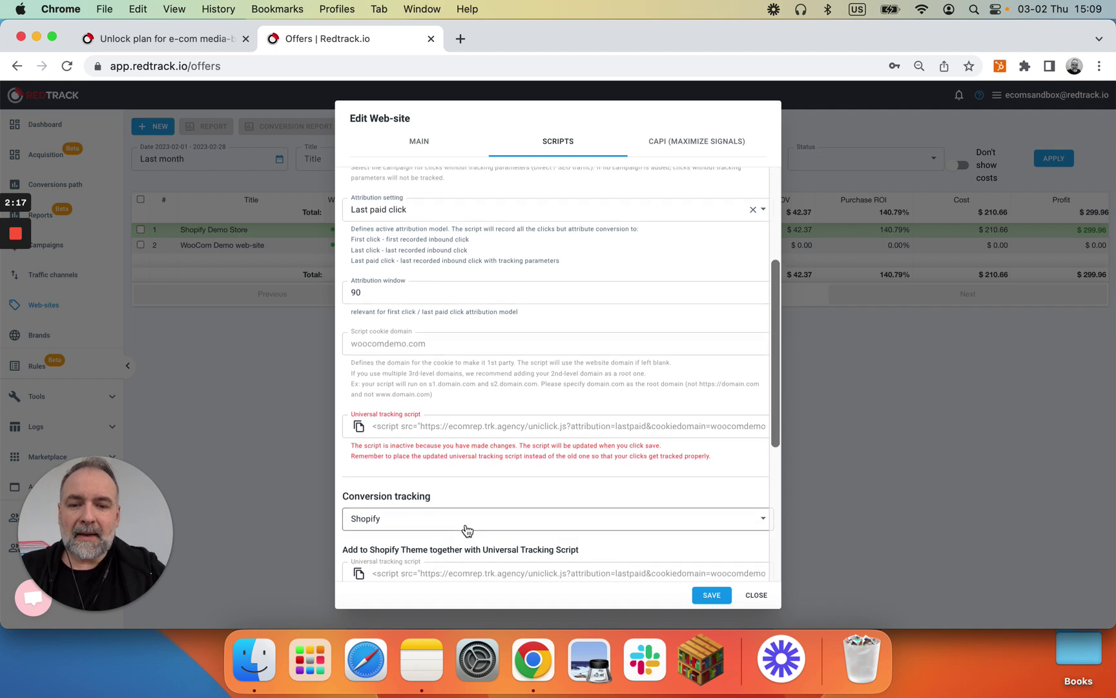
left_click(463, 525)
left_click(461, 537)
scroll(500, 471, "down", 1)
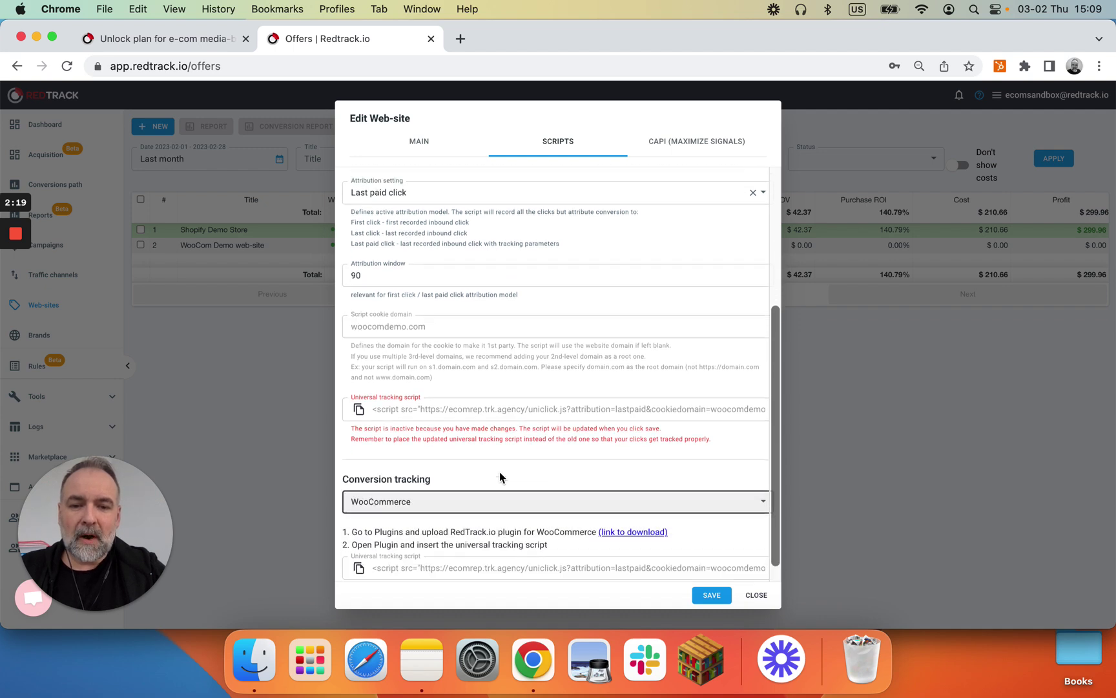
scroll(500, 472, "up", 2)
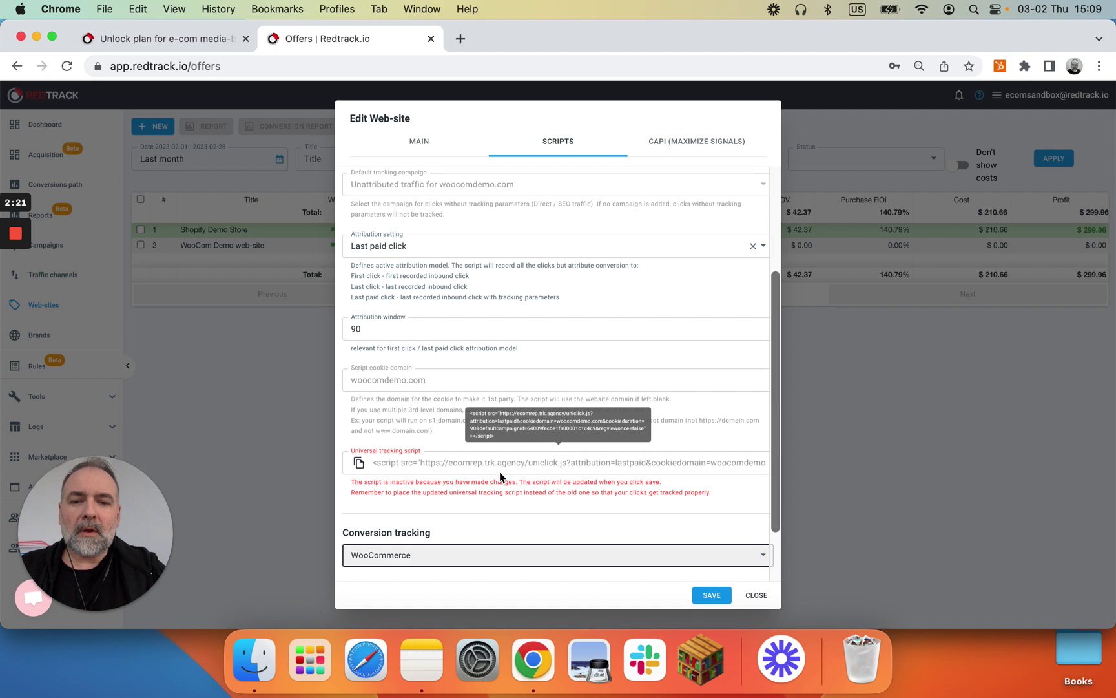
scroll(500, 476, "down", 2)
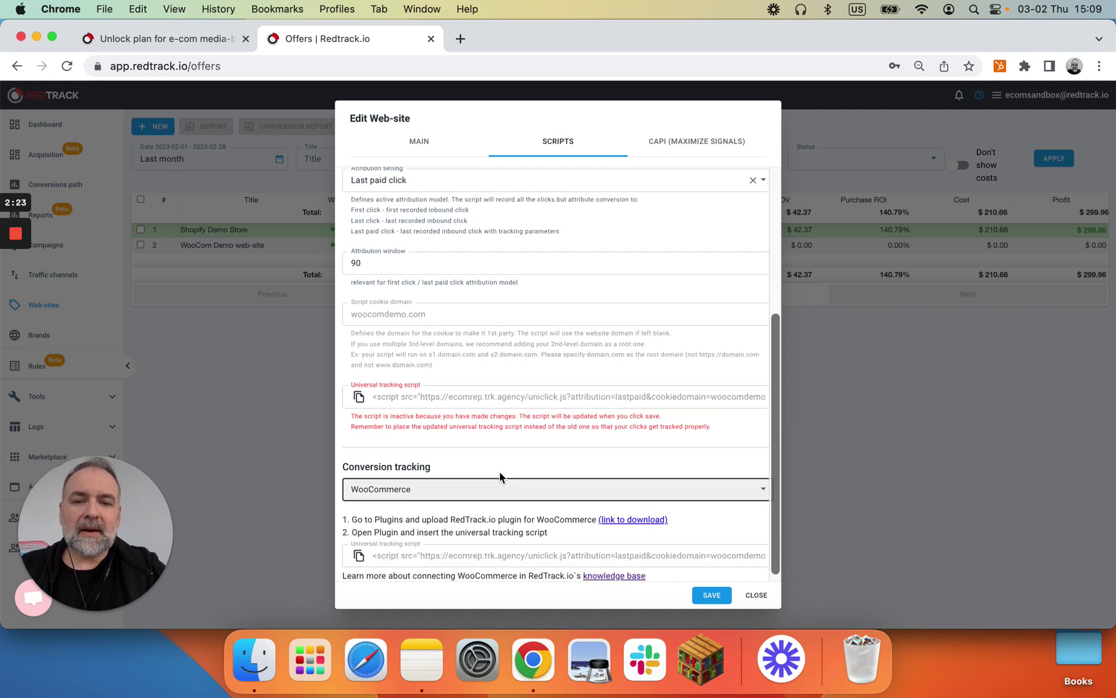
scroll(500, 475, "up", 2)
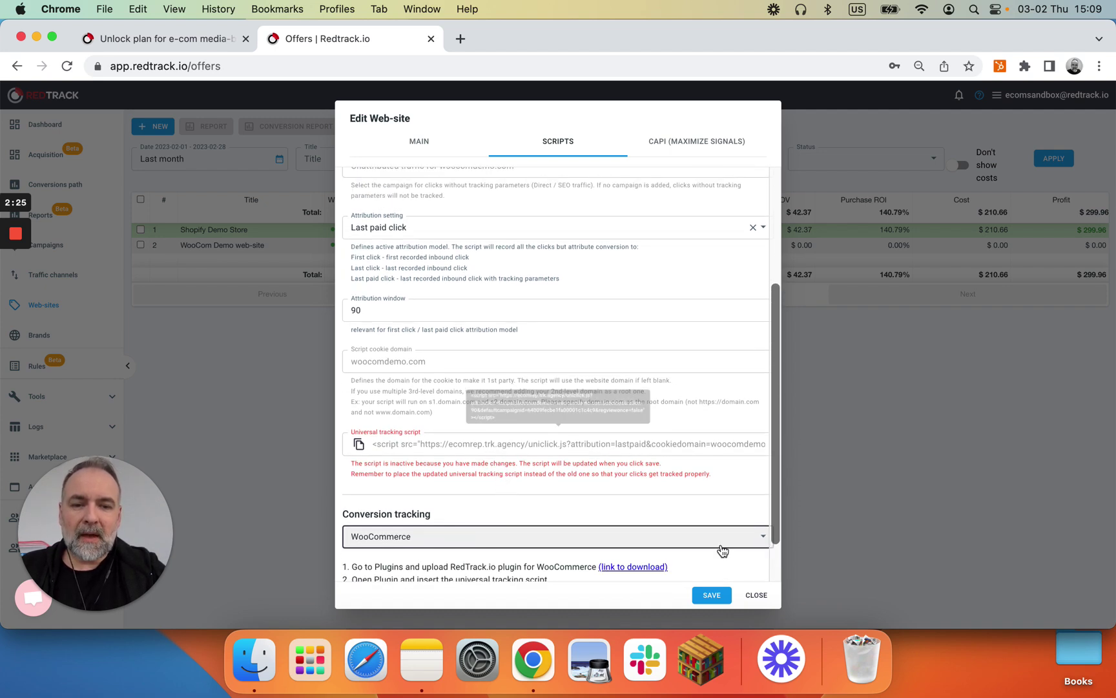
- Save the script settings and view the new unattributed woocomdemo.com traffic channel
left_click(712, 595)
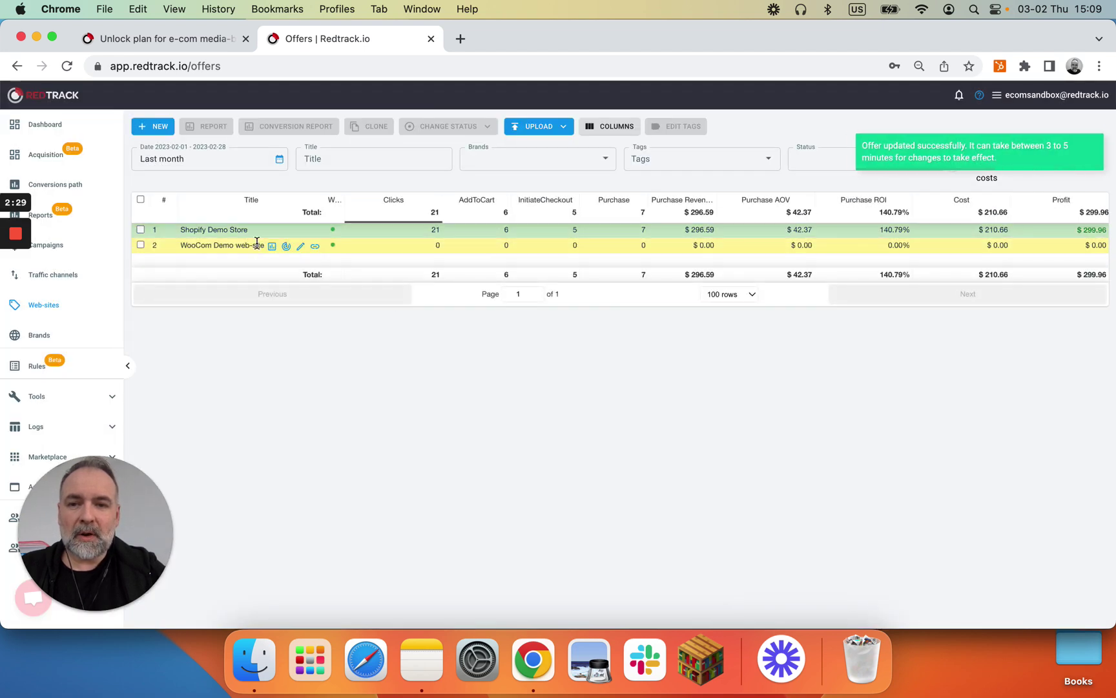
left_click(65, 274)
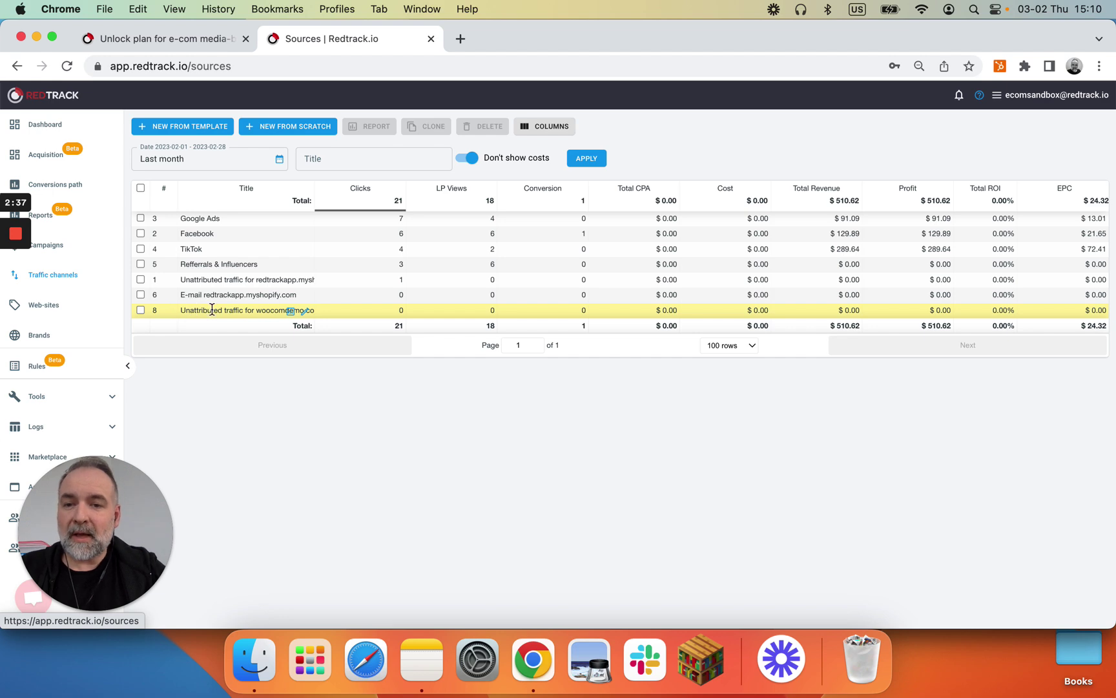
- Check new campaign 9 for unattributed woocomdemo.com traffic, then go back to the web-sites list
left_click(57, 250)
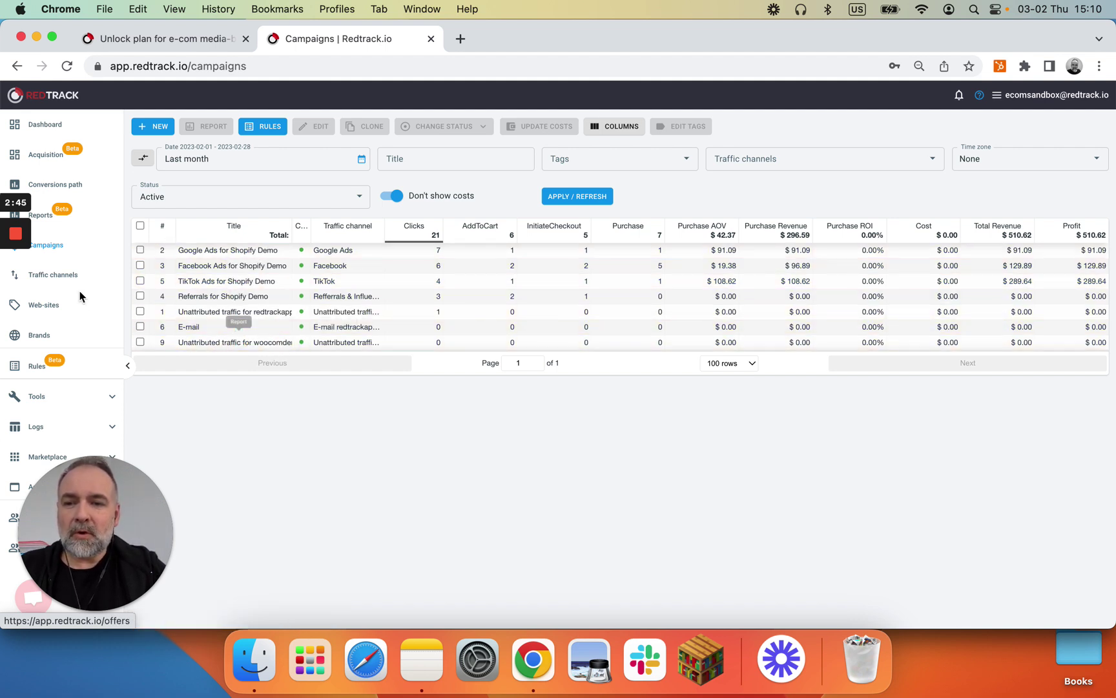
left_click(58, 278)
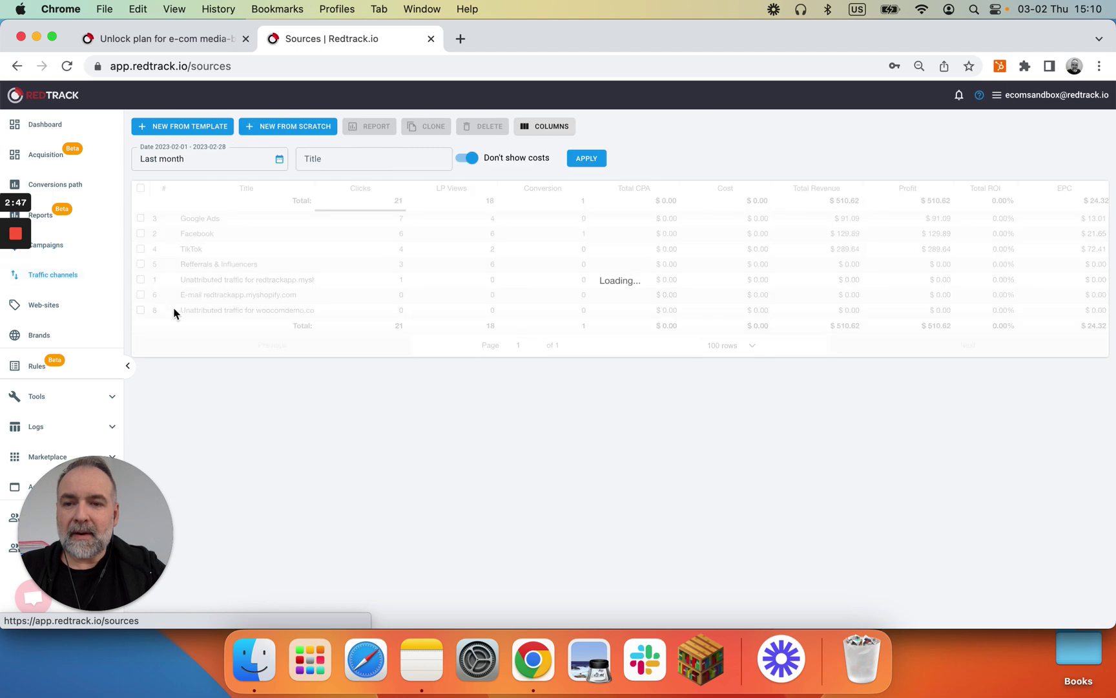
left_click(64, 250)
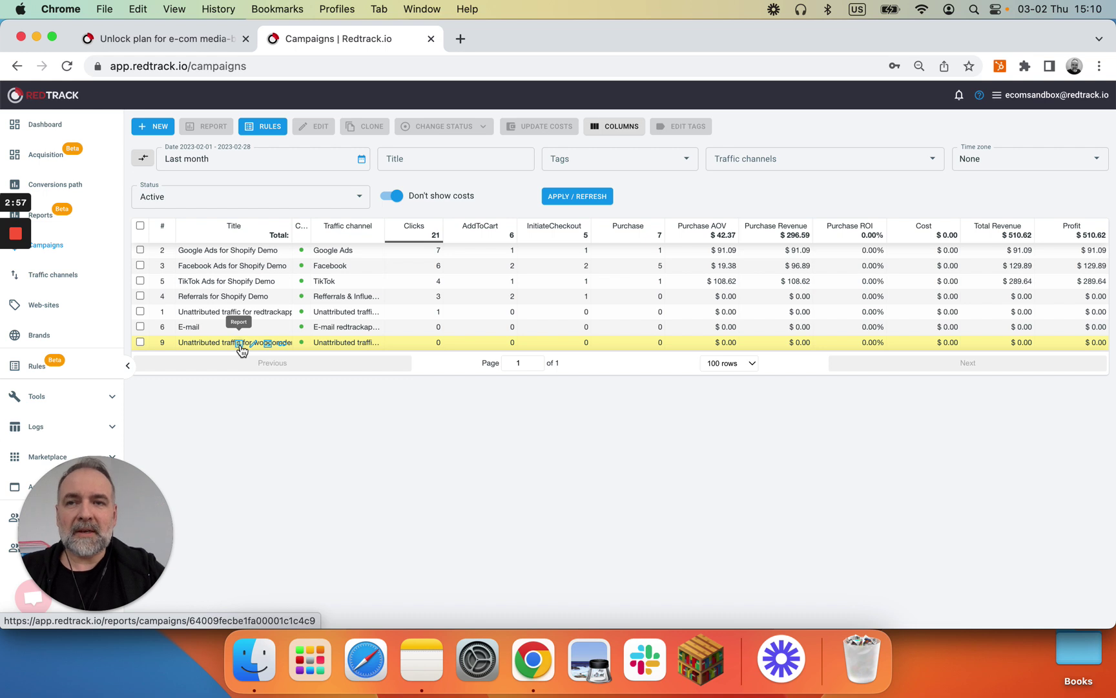
left_click(58, 310)
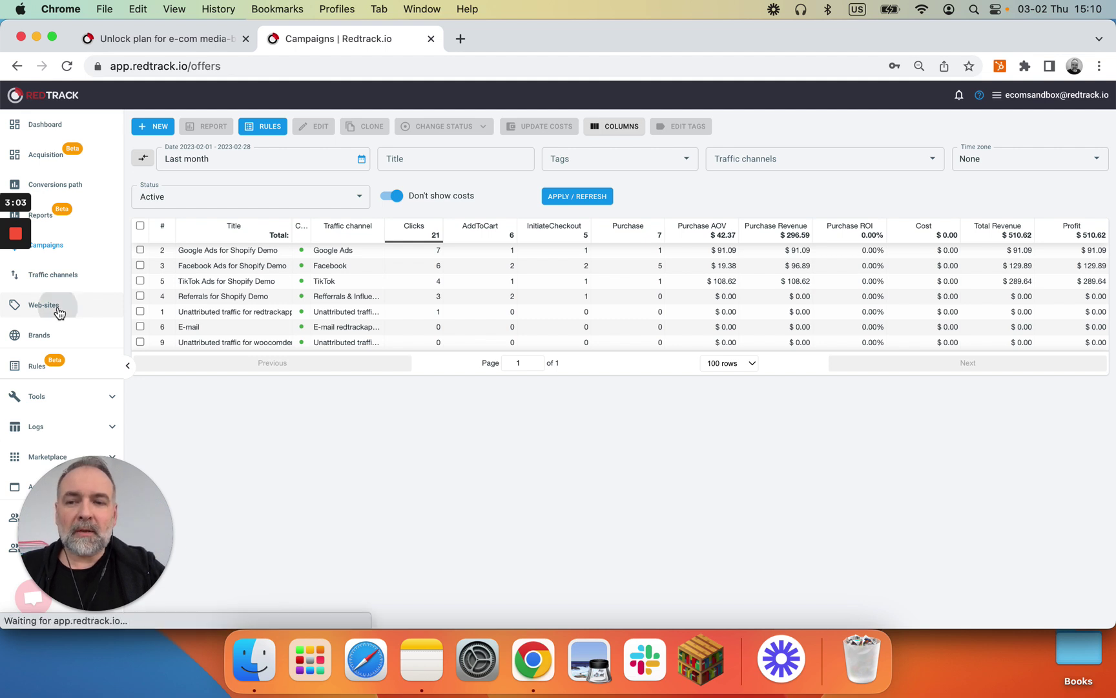